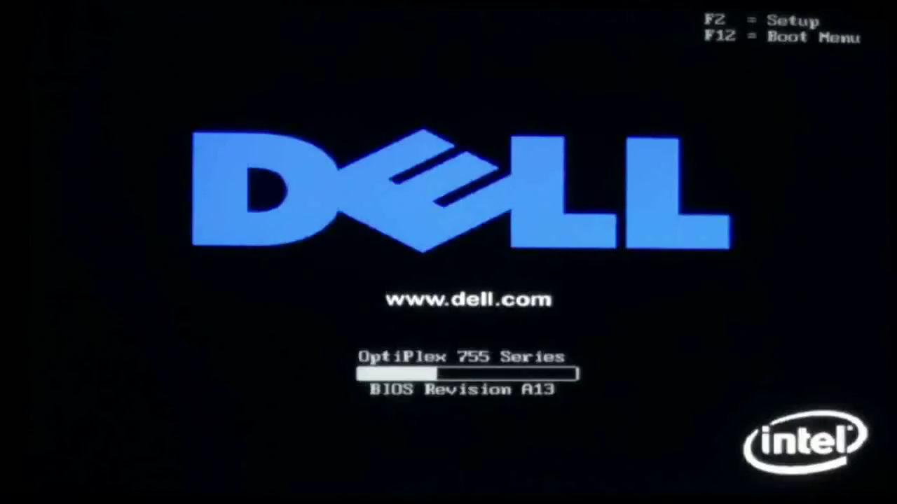
Boot the Dell from the USB stick through the F12 boot device menu
key(F12)
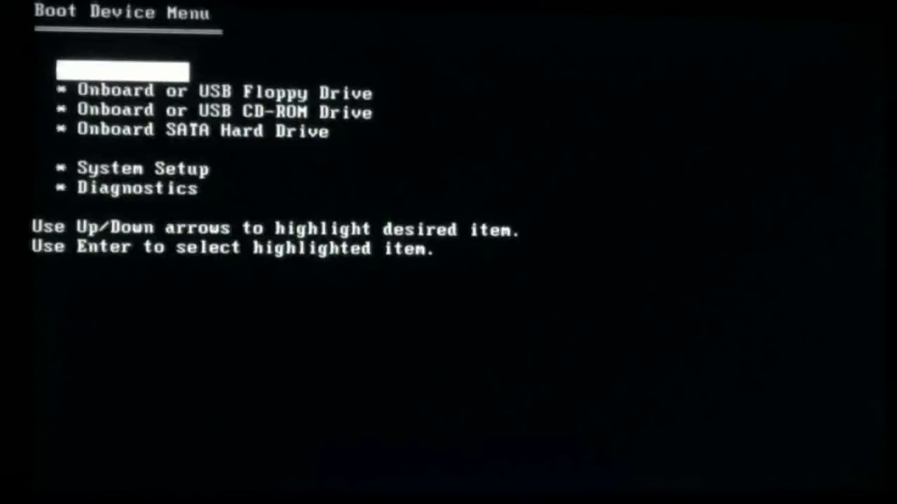
key(Down)
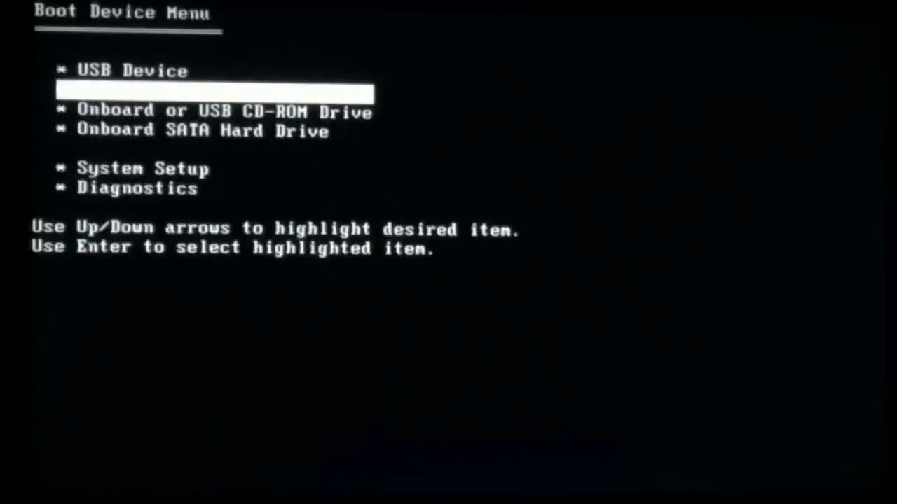
key(Down)
key(Up)
key(Up)
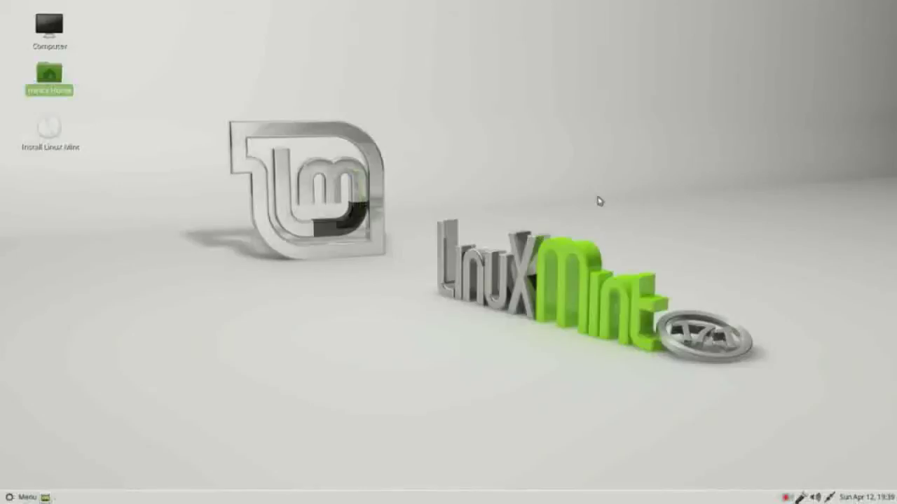
Open the Mint menu and toggle between Favorites and the by-category application list
click(9, 498)
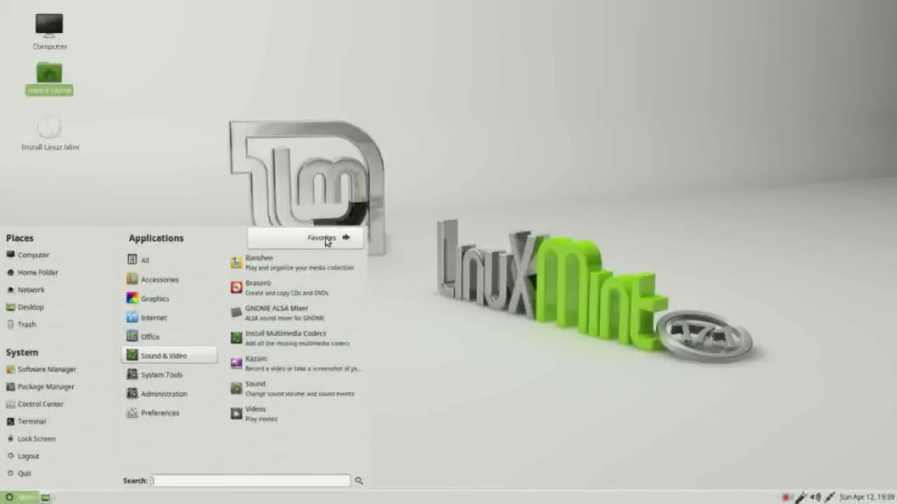
click(327, 242)
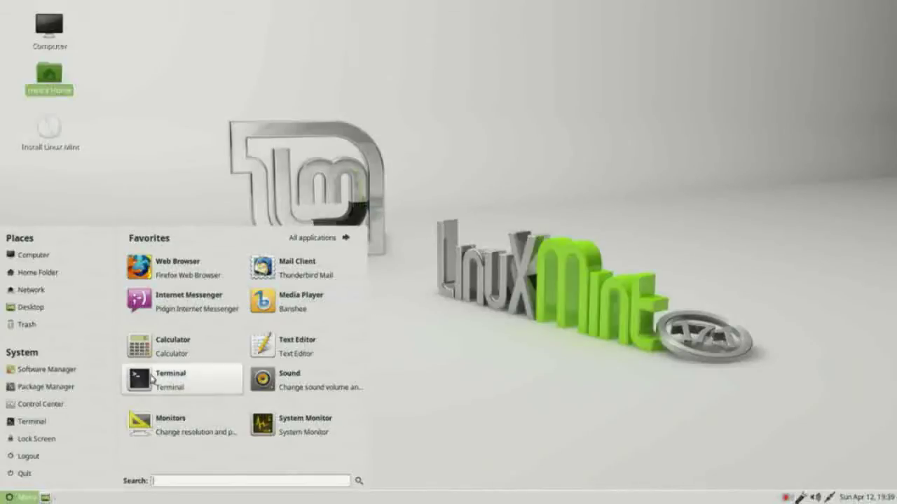
click(325, 243)
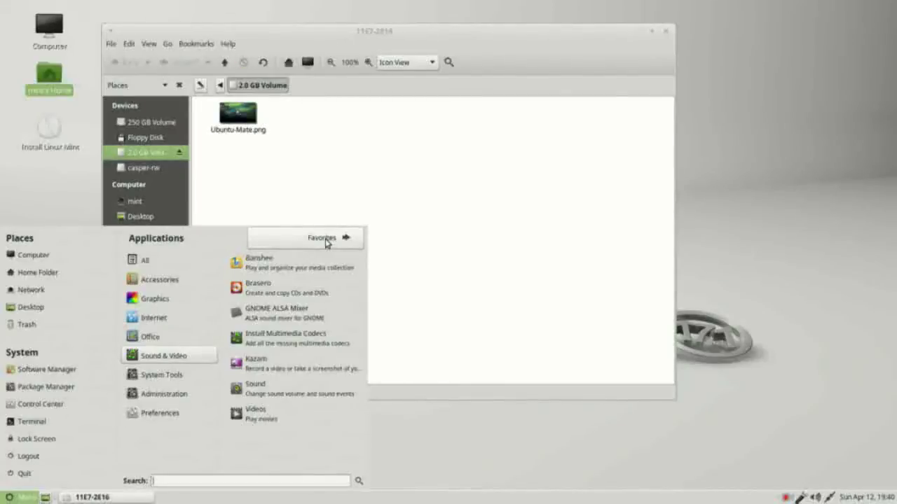
View Ubuntu-Mate.png in Eye of MATE, close it, and show the Favorites menu
double_click(235, 116)
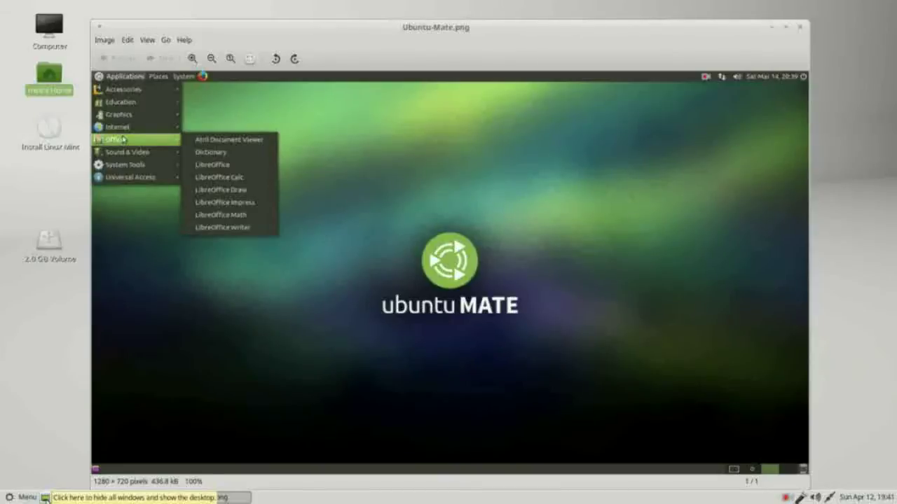
click(800, 28)
click(29, 498)
click(348, 245)
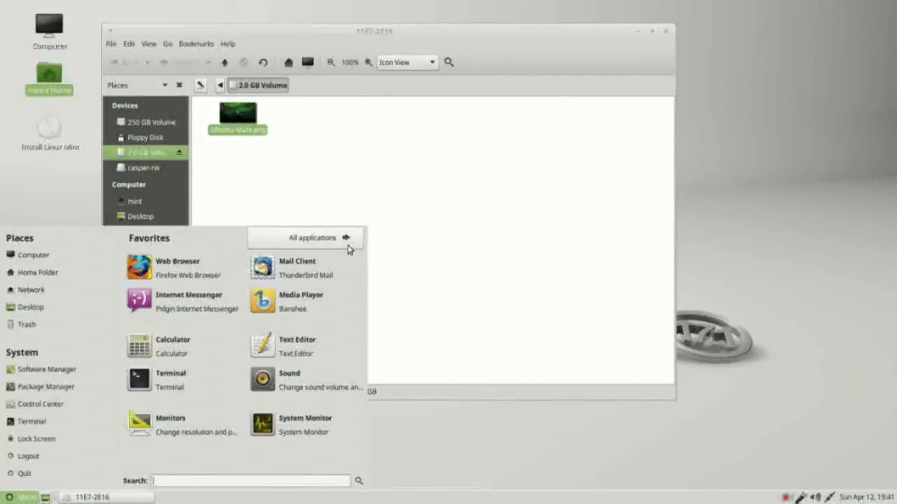
Launch Firefox from Favorites and go to the linuxmint.com home page
click(169, 277)
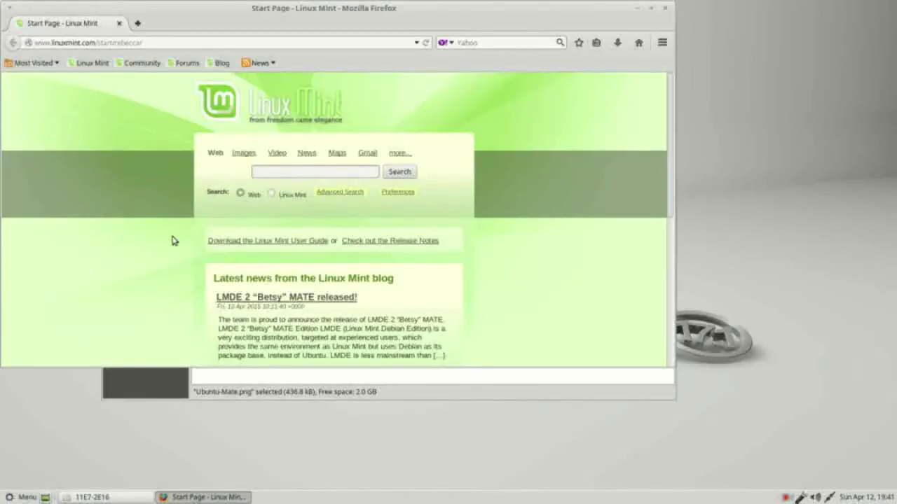
click(276, 105)
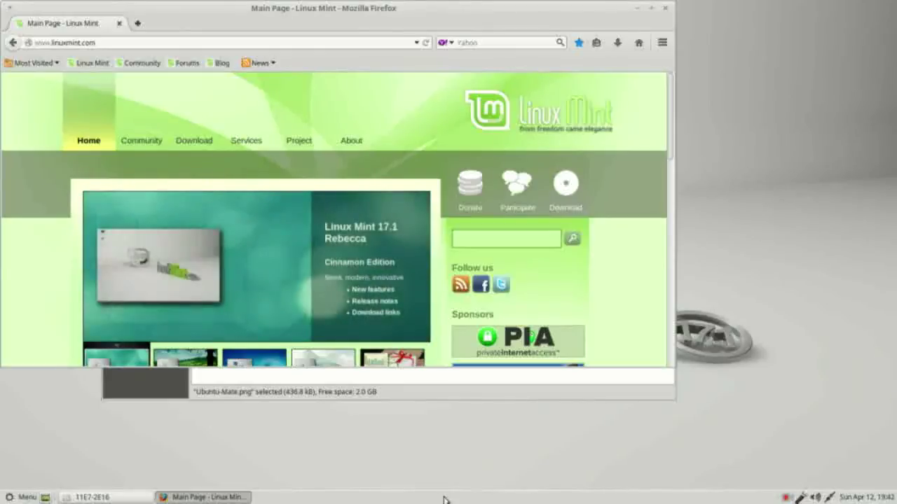
Add a Workspace Switcher applet to the bottom panel and switch to workspace two
right_click(443, 500)
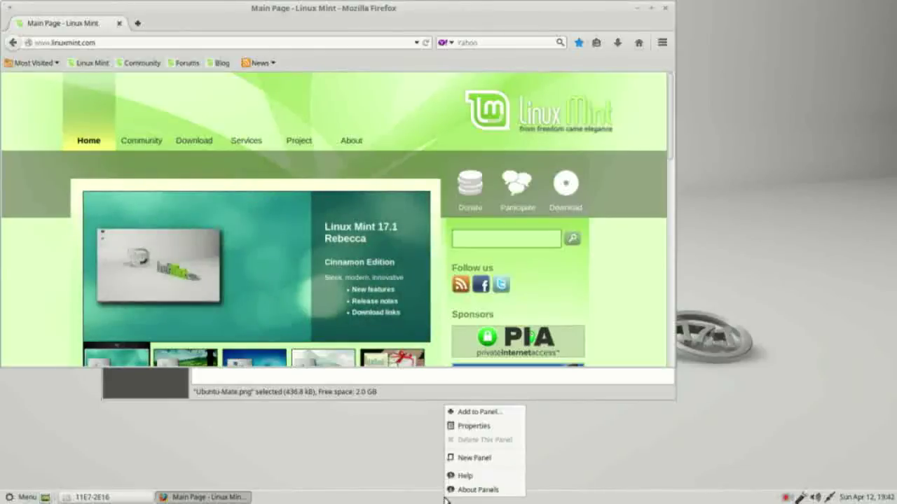
click(494, 415)
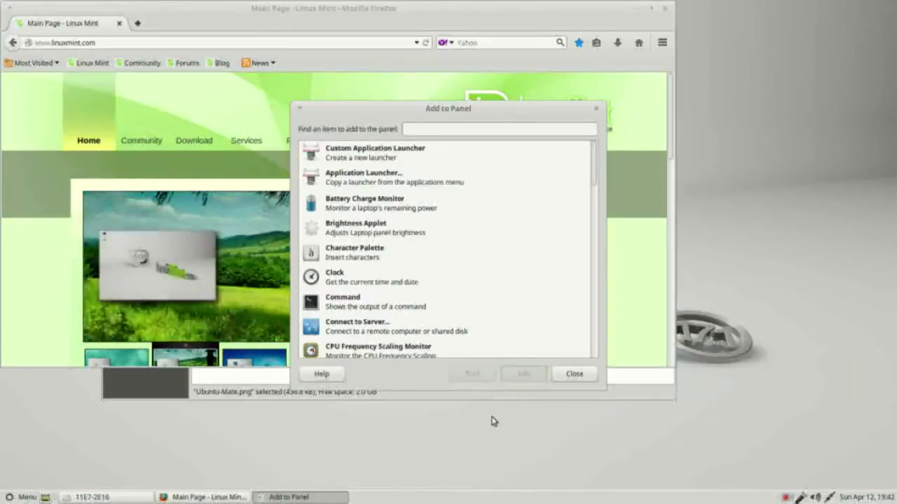
mouse_move(593, 175)
mouse_down()
mouse_move(599, 226)
mouse_move(589, 359)
mouse_up()
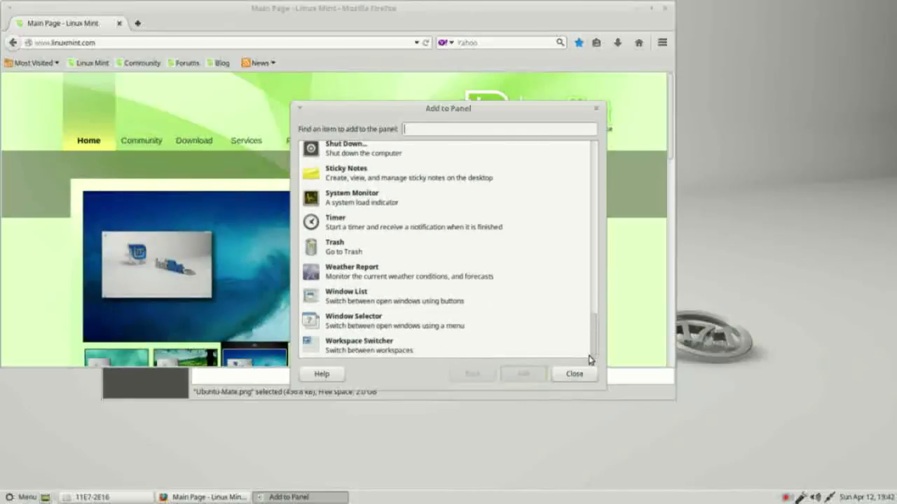
click(354, 345)
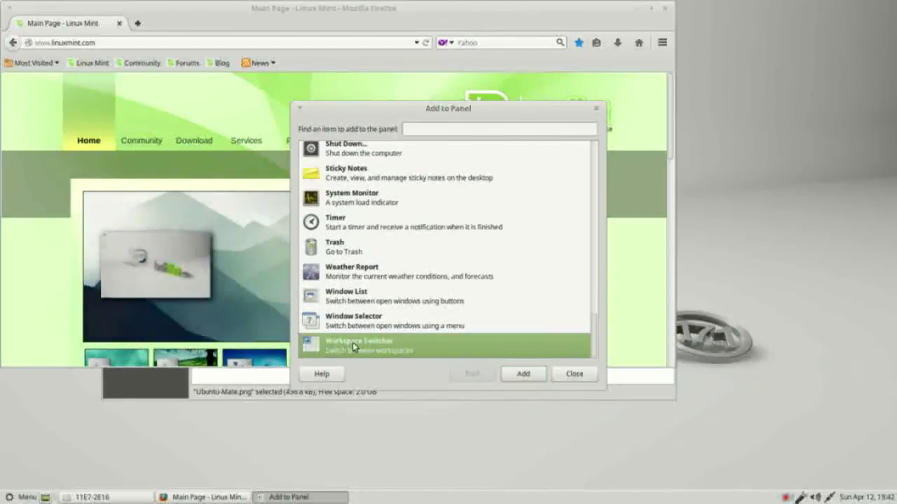
click(527, 377)
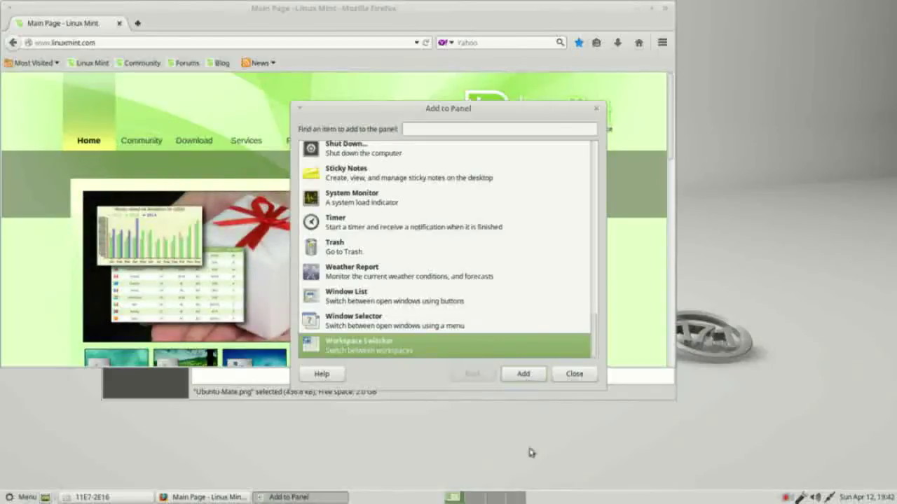
click(475, 497)
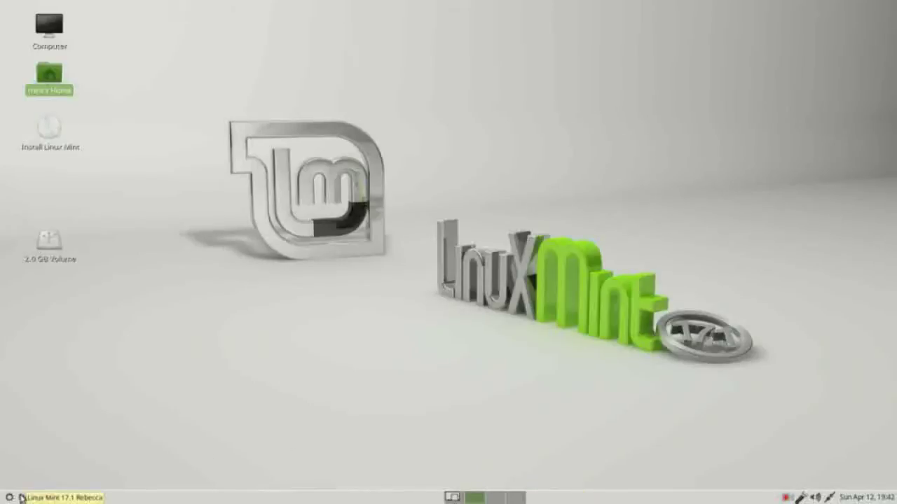
Launch Calculator from the menu and move to the next workspace
click(21, 497)
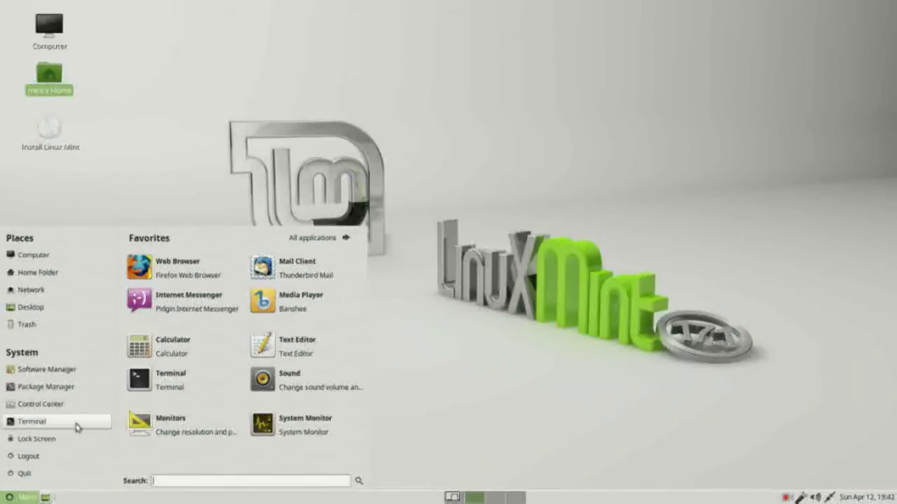
click(155, 347)
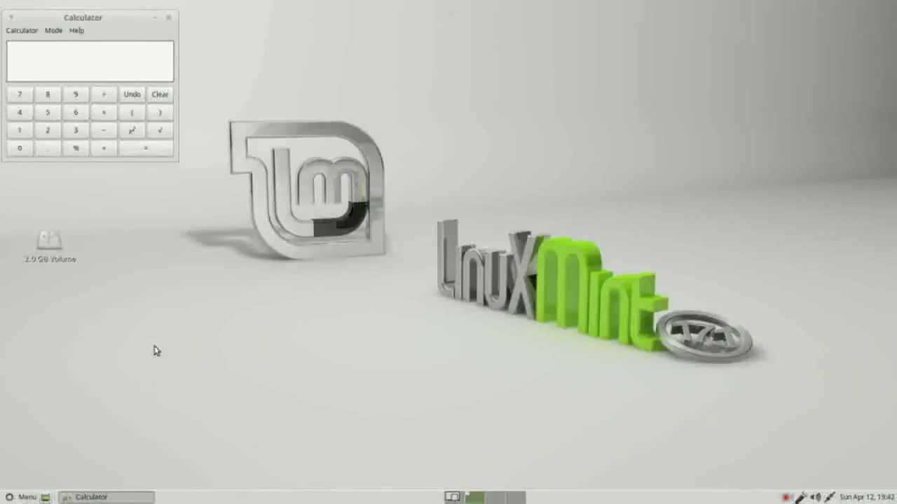
click(497, 499)
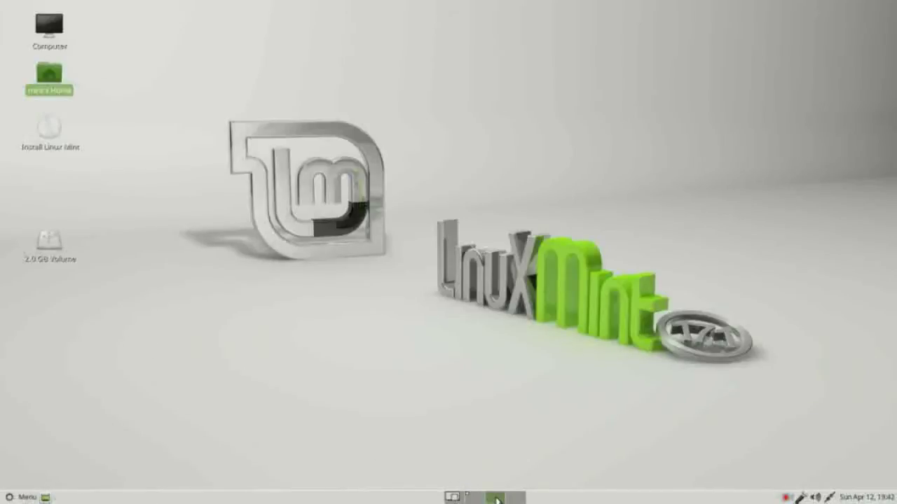
Launch LibreOffice Calc from the Office category, then move to an empty workspace
click(21, 497)
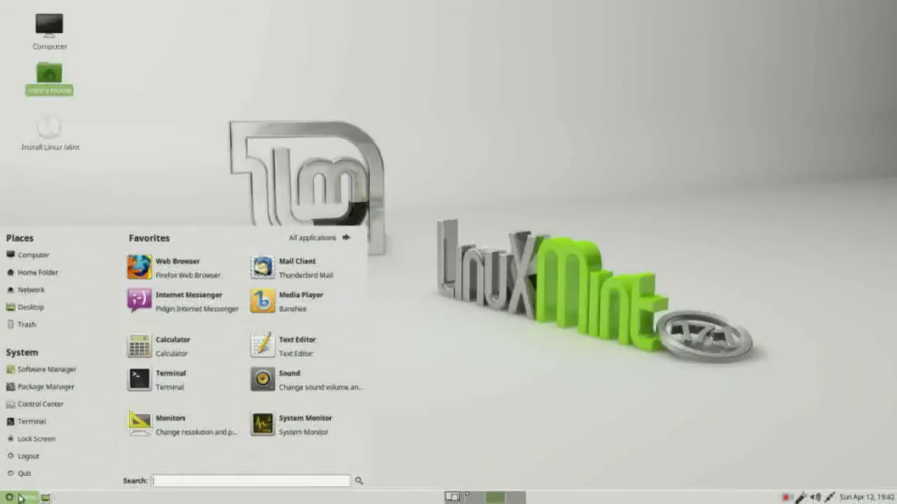
click(308, 240)
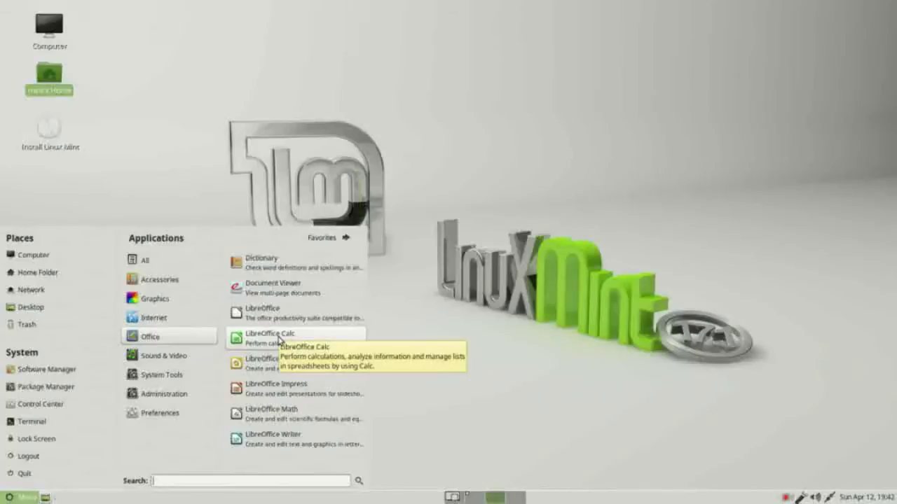
click(278, 339)
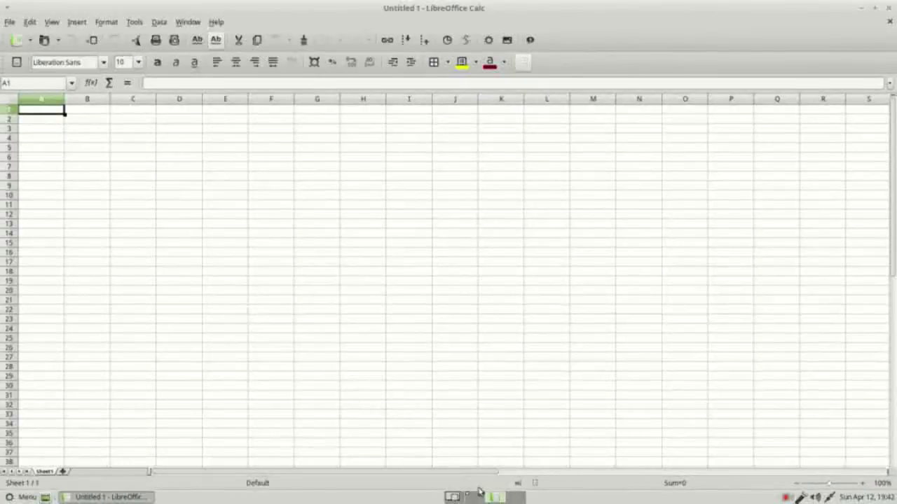
click(515, 497)
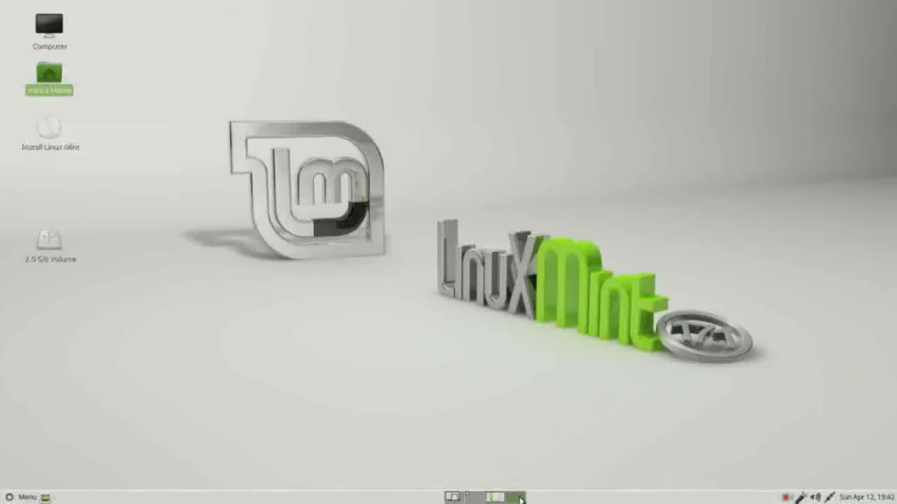
click(35, 497)
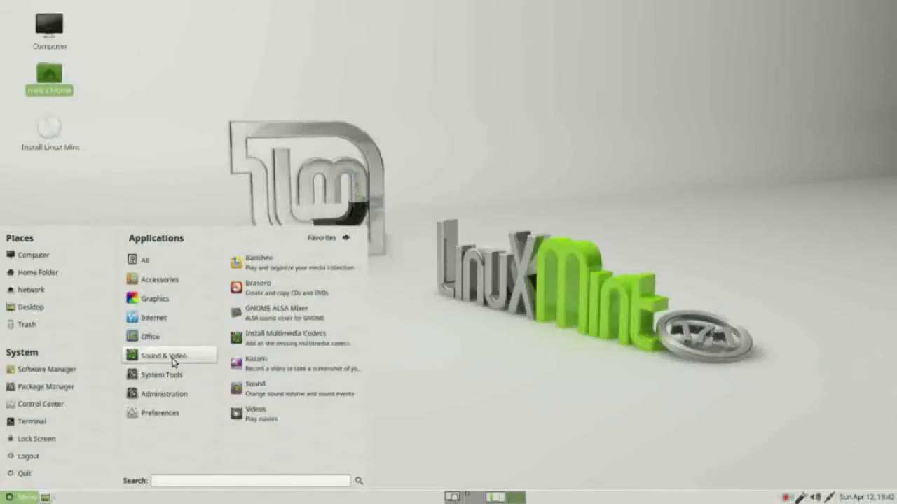
mouse_move(163, 356)
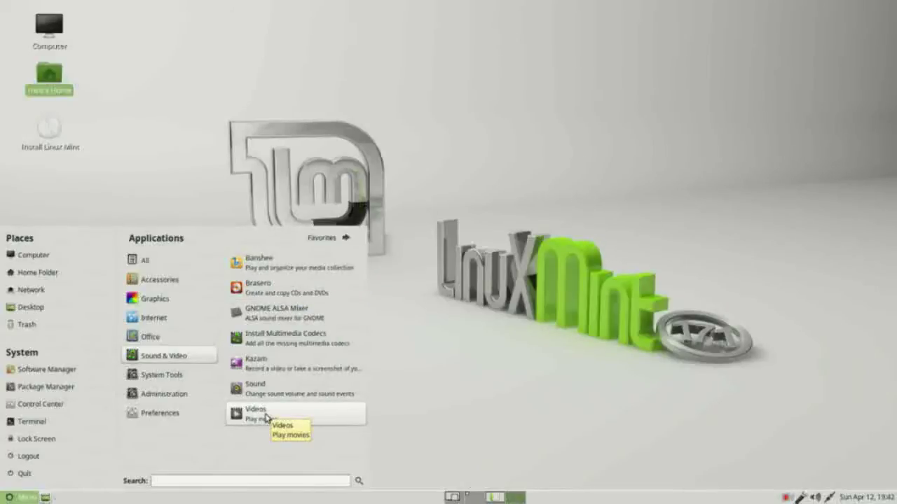
Close the application menu and reopen it on the System Tools listing
click(396, 422)
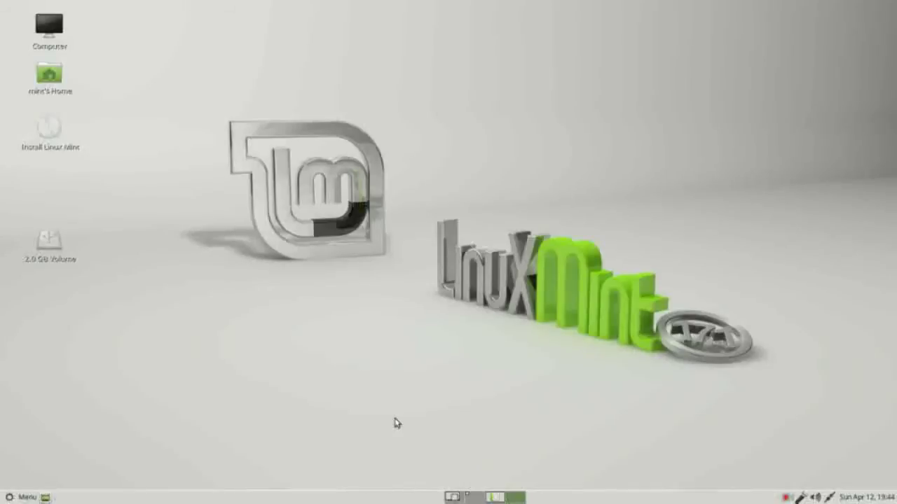
click(26, 498)
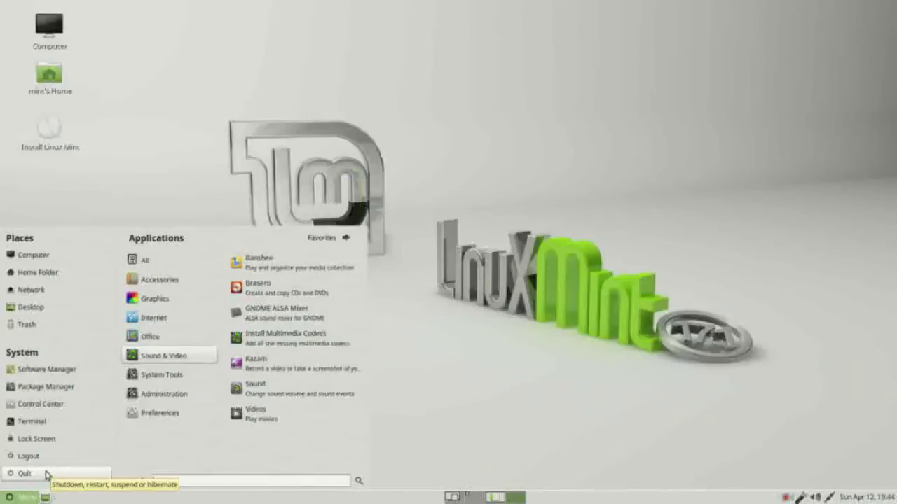
Launch System Monitor and view its System tab: Mint 17.1, 3.8 GiB, Core2 Duo
mouse_move(162, 375)
click(264, 415)
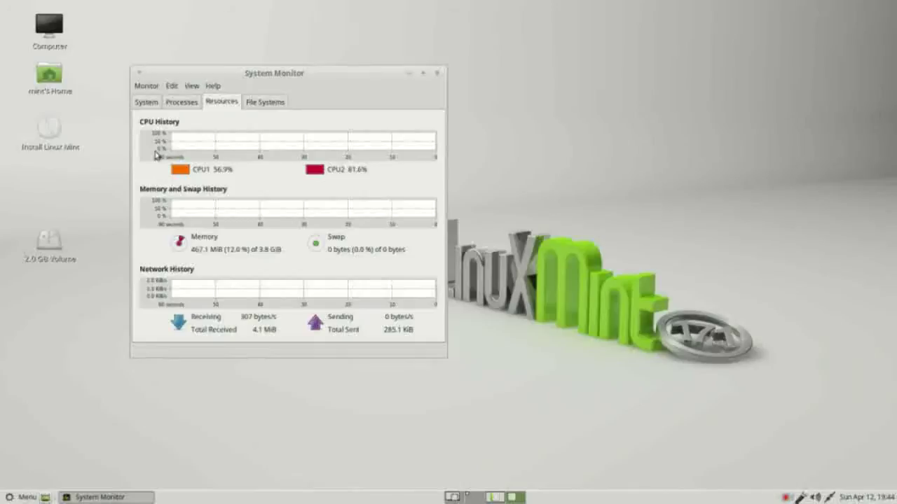
click(147, 103)
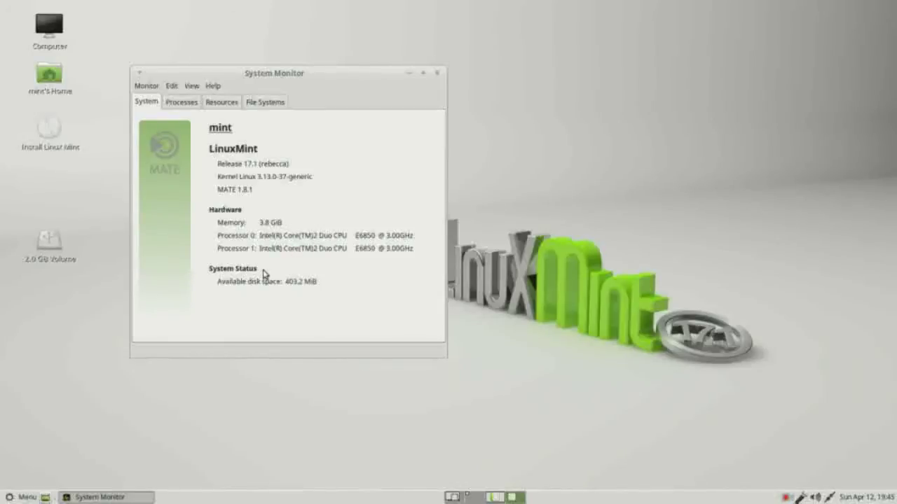
Check the Processes, Resources and File Systems tabs (sdb1, sdc1, loop0), then reopen the menu
click(184, 106)
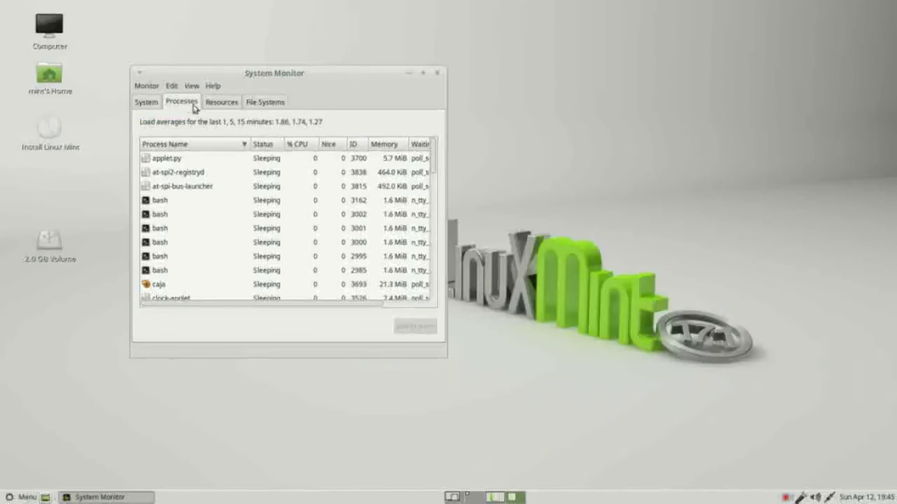
click(219, 108)
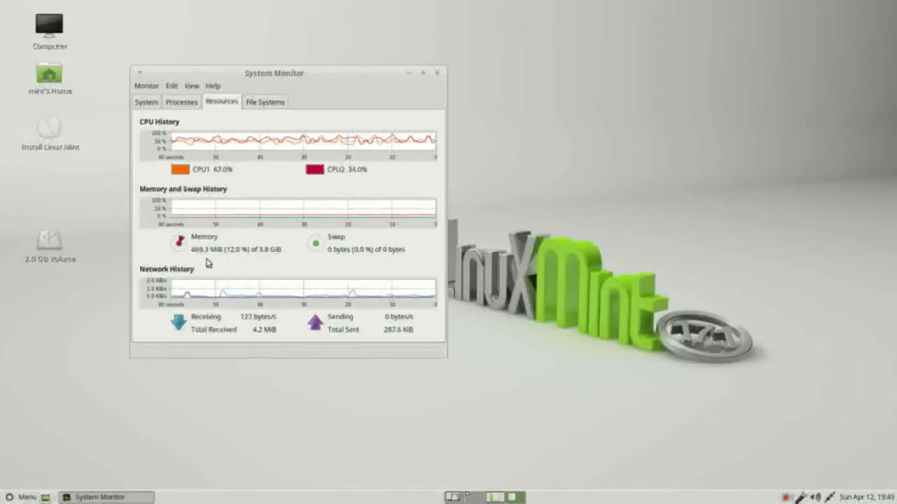
click(265, 104)
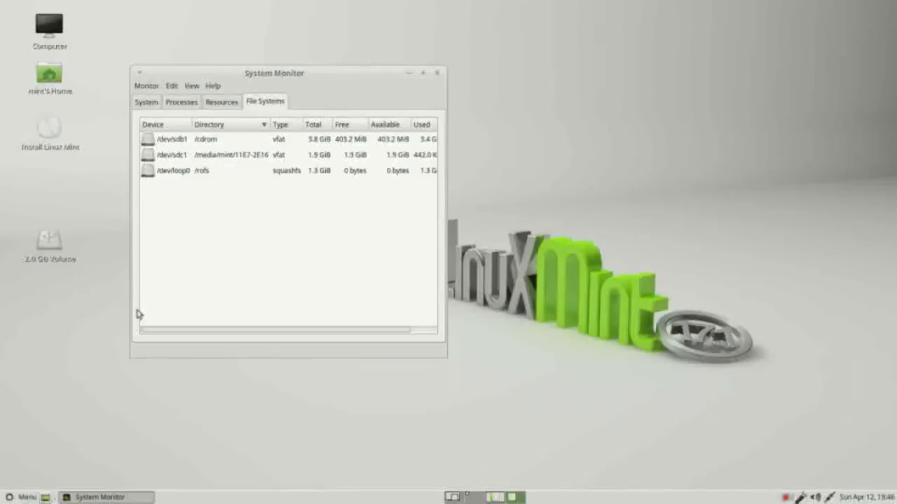
click(23, 499)
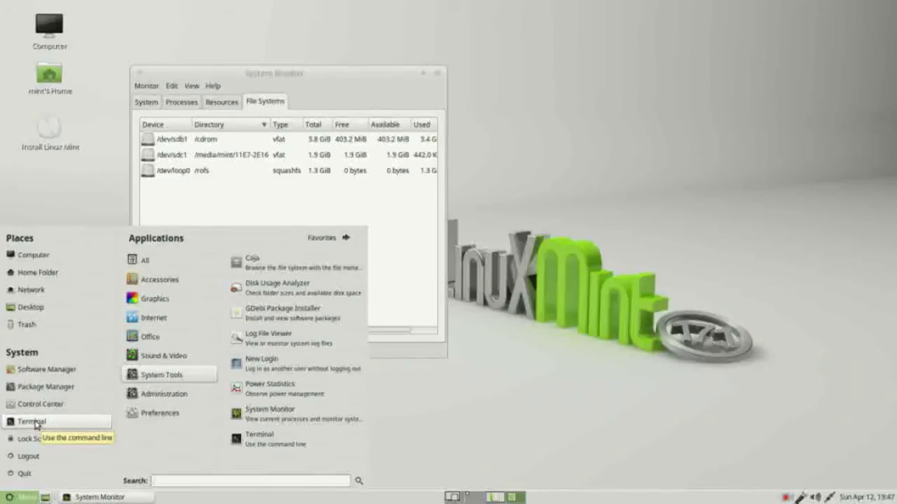
Open Terminal, move it down-left, and run inxi for a brief hardware summary
click(32, 422)
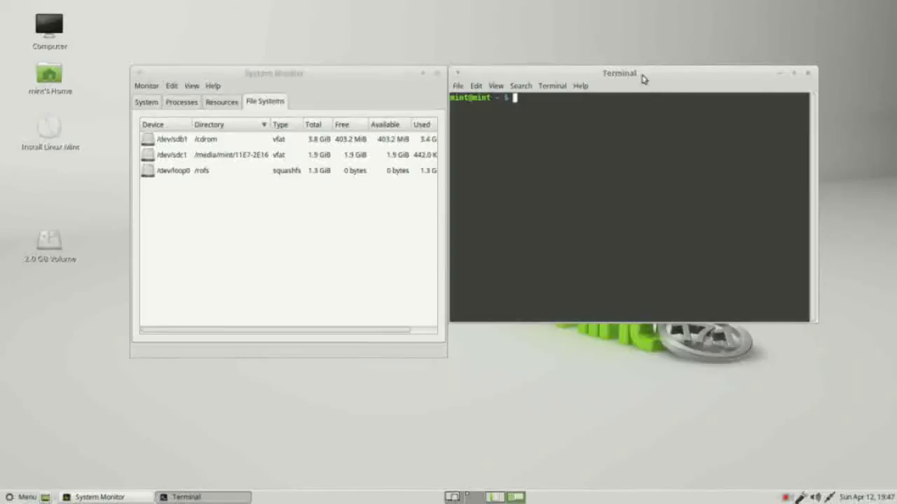
drag(642, 76, 358, 210)
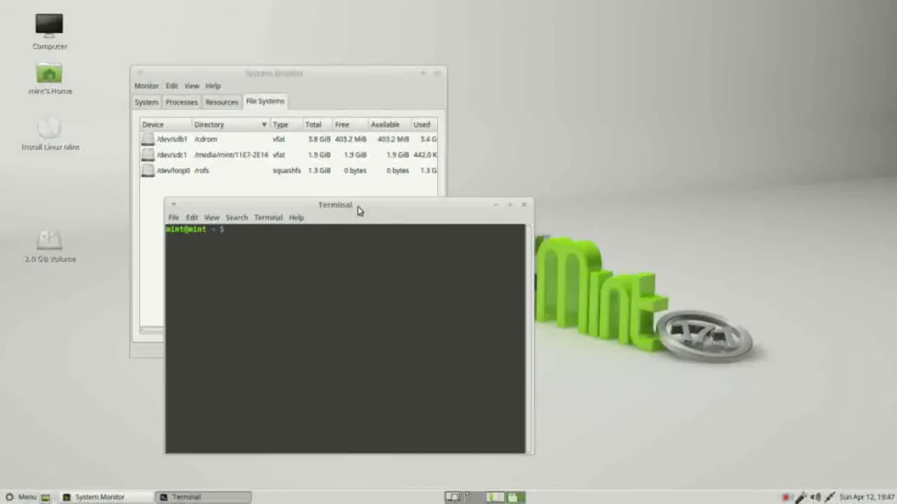
text(inxi)
key(Return)
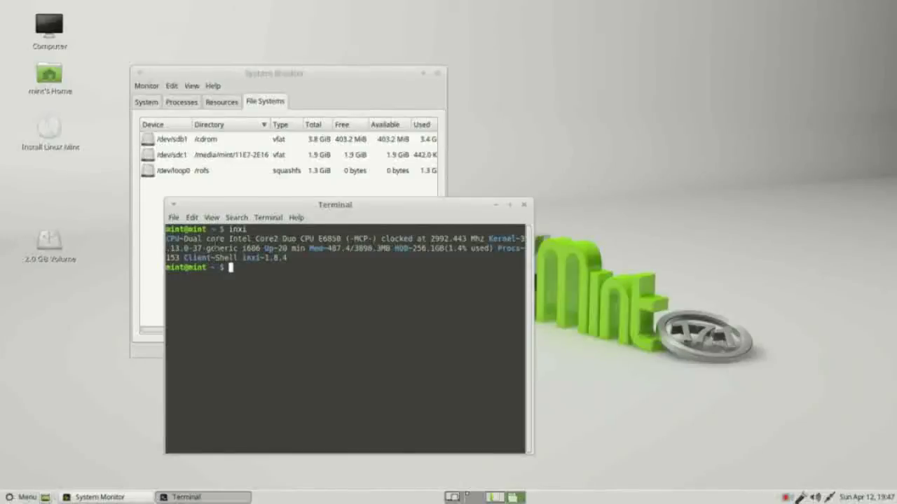
Run inxi -F for the full hardware report and make the window taller
text(inxi -)
text(F)
key(Return)
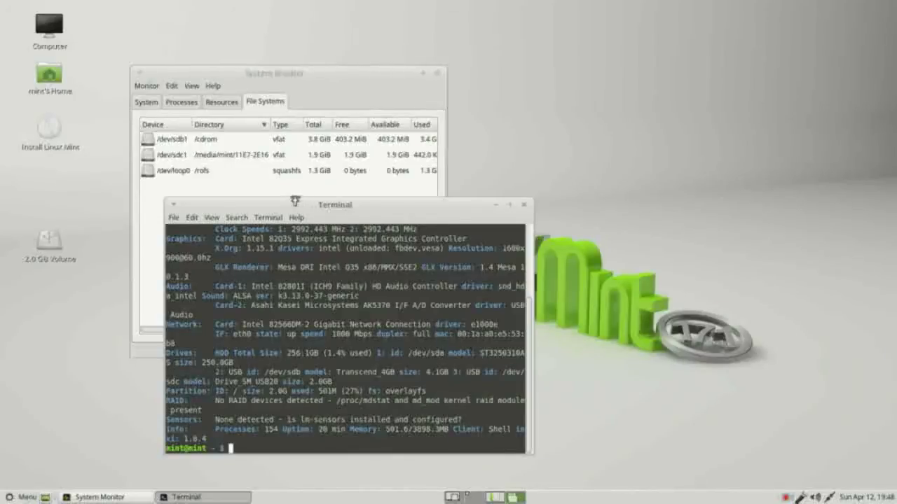
drag(298, 199, 275, 81)
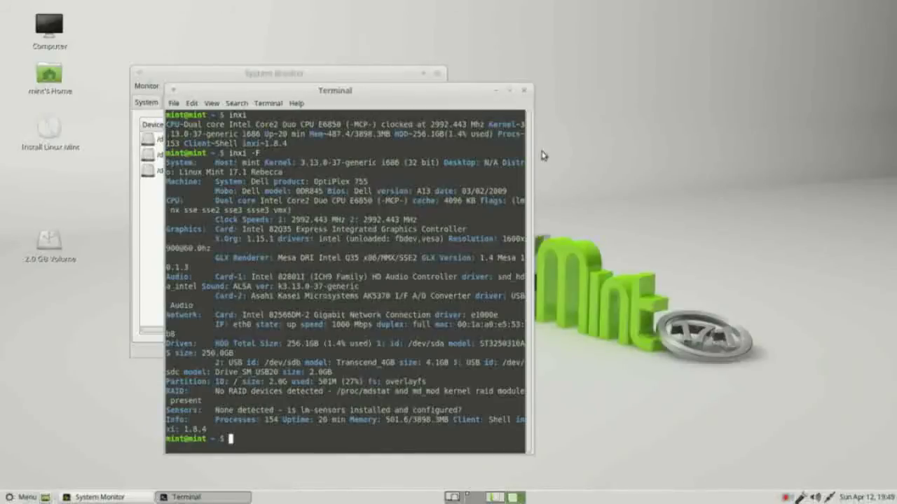
Close the terminal and the System Monitor, leaving an empty desktop
click(524, 90)
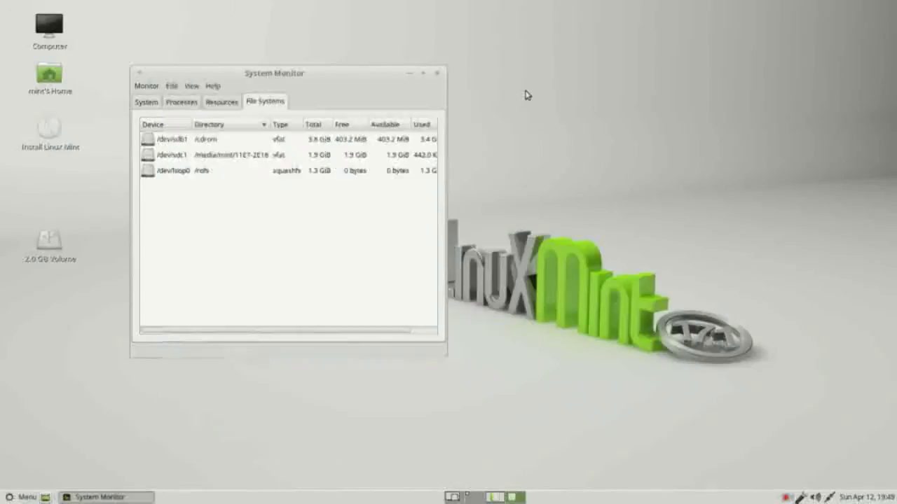
click(437, 72)
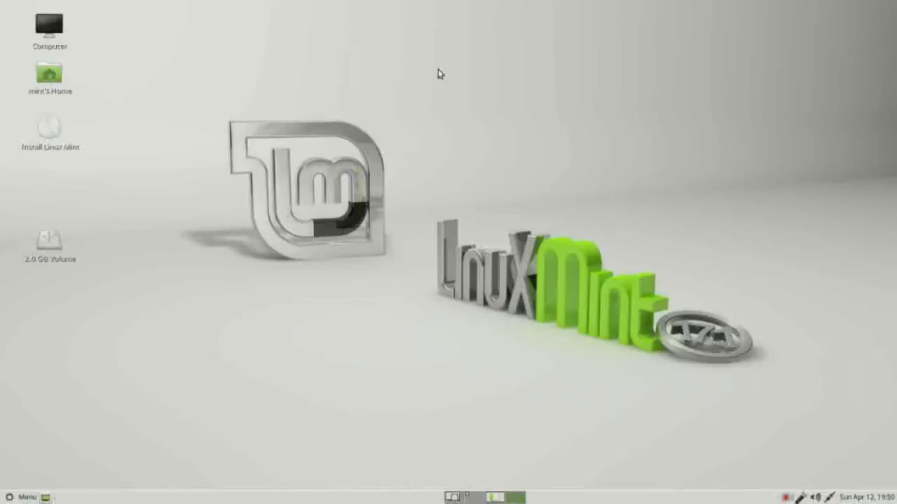
Browse the 250 GB Volume to Documents and Settings > All Users > Documents > My Pictures
double_click(52, 31)
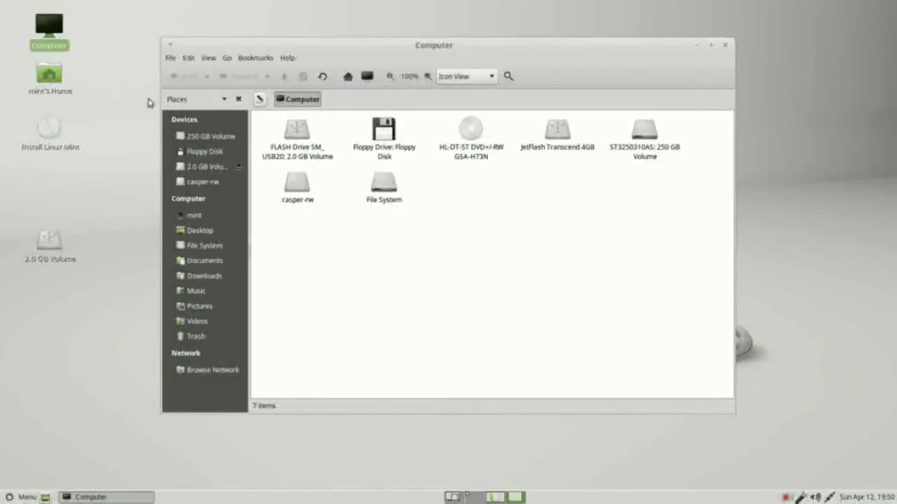
click(211, 137)
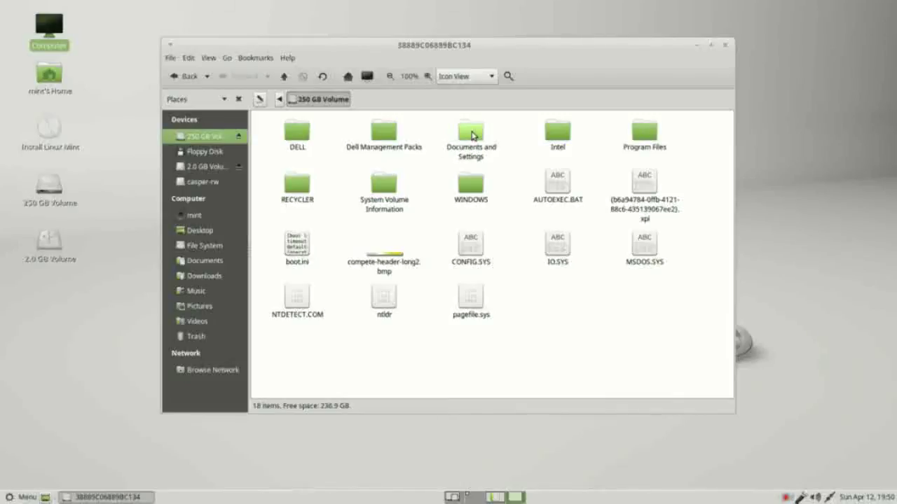
double_click(472, 135)
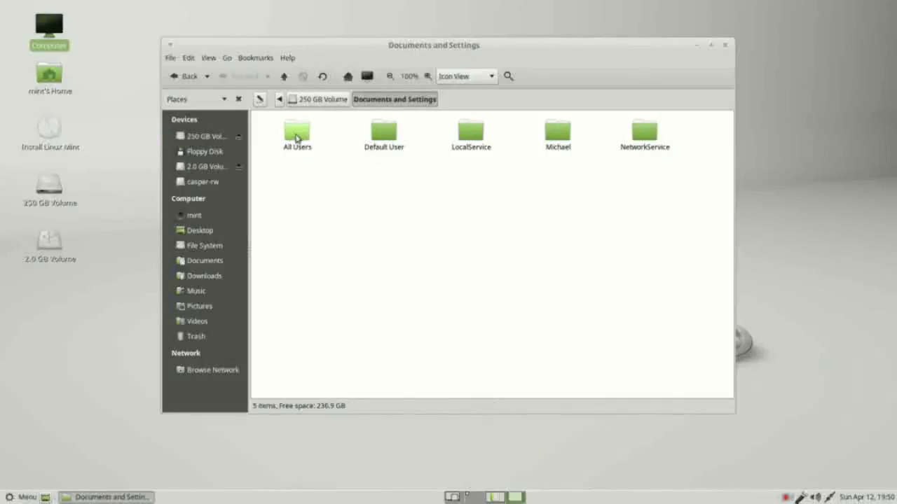
double_click(295, 137)
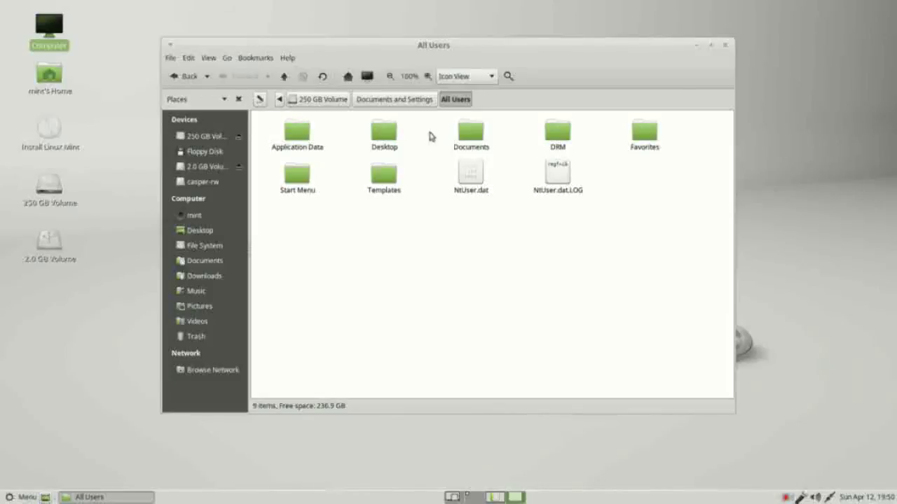
click(472, 136)
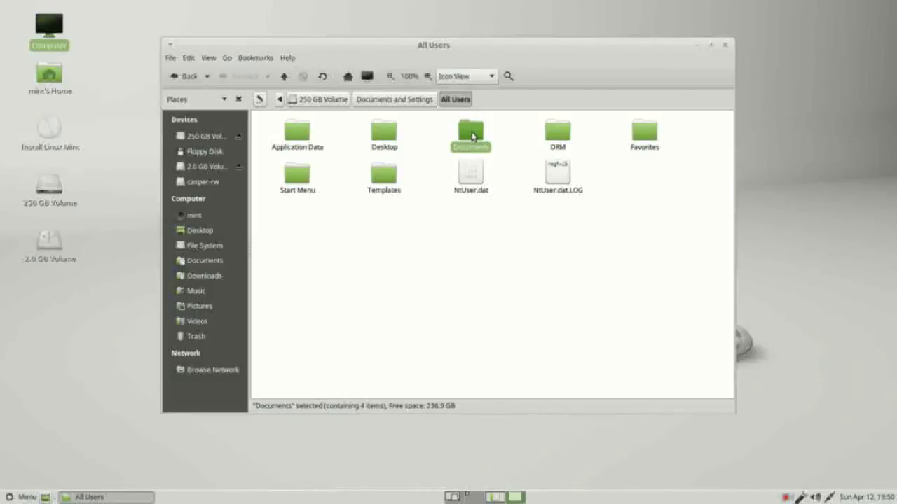
double_click(472, 136)
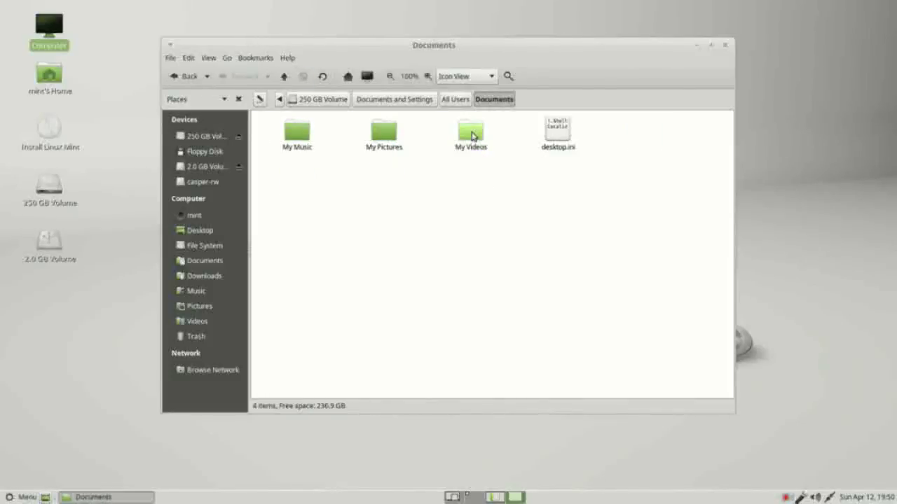
double_click(386, 136)
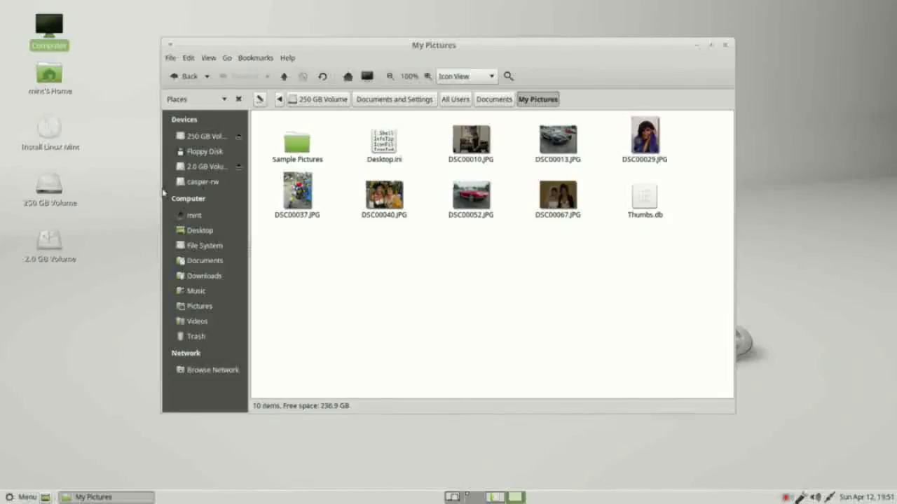
Open the 2.0 GB flash drive window lower on screen, select the JPG photos, and close My Pictures
double_click(54, 240)
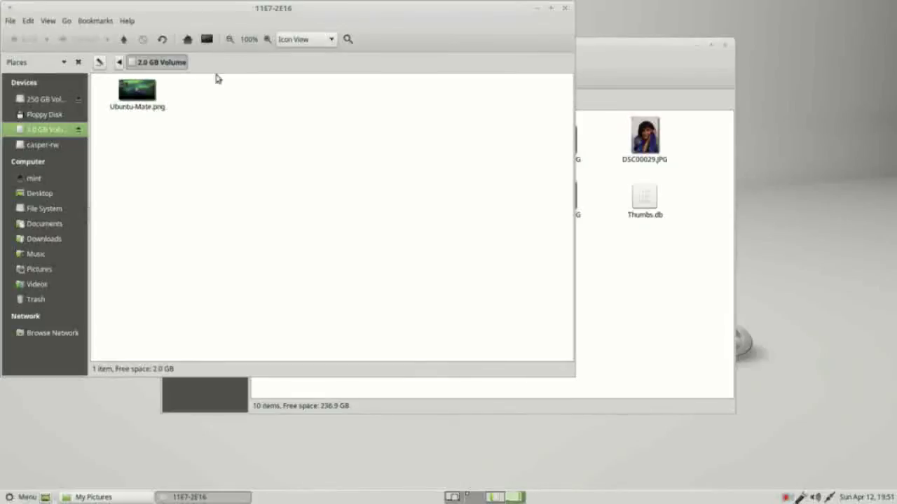
drag(294, 13, 329, 295)
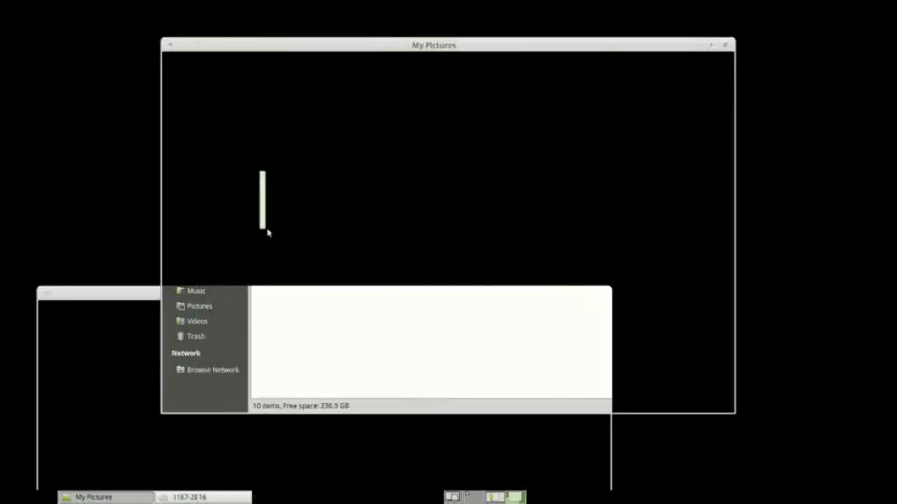
drag(258, 171, 584, 238)
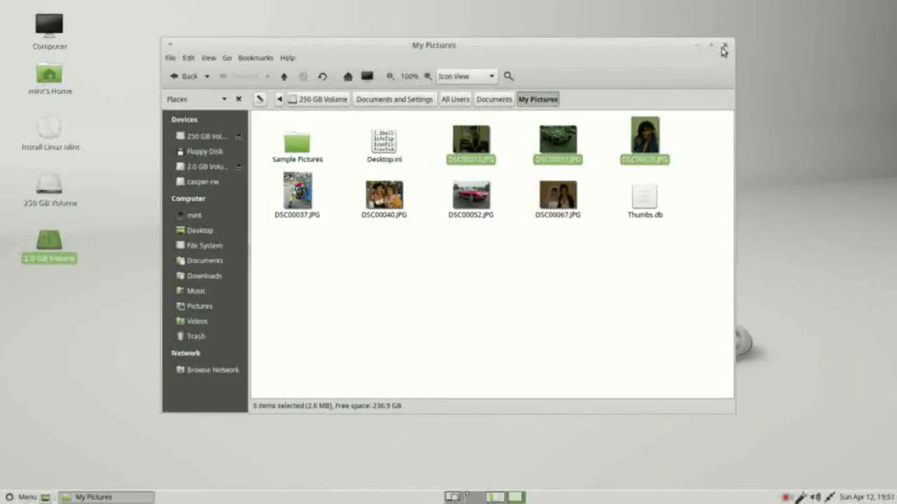
click(724, 48)
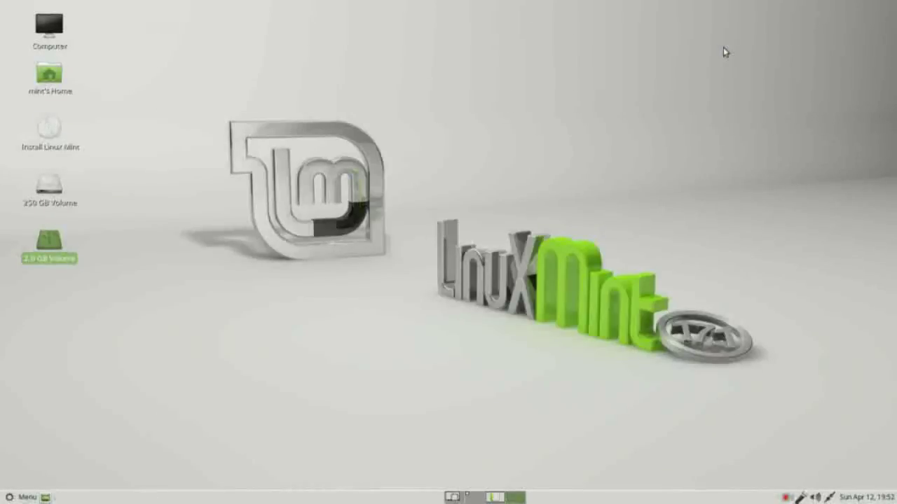